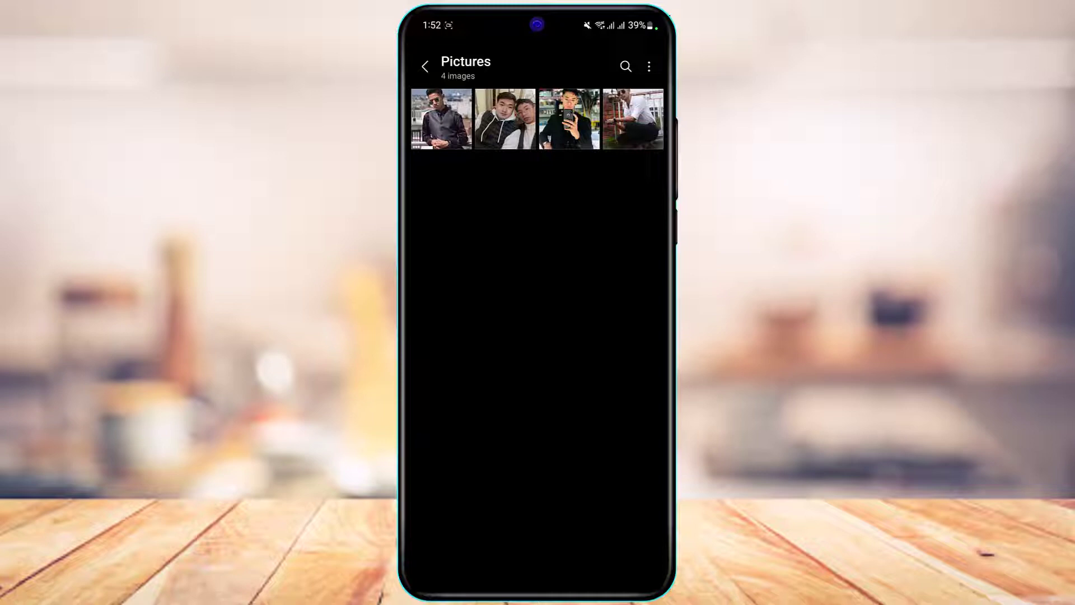
pyautogui.scroll(3, 527, 275)
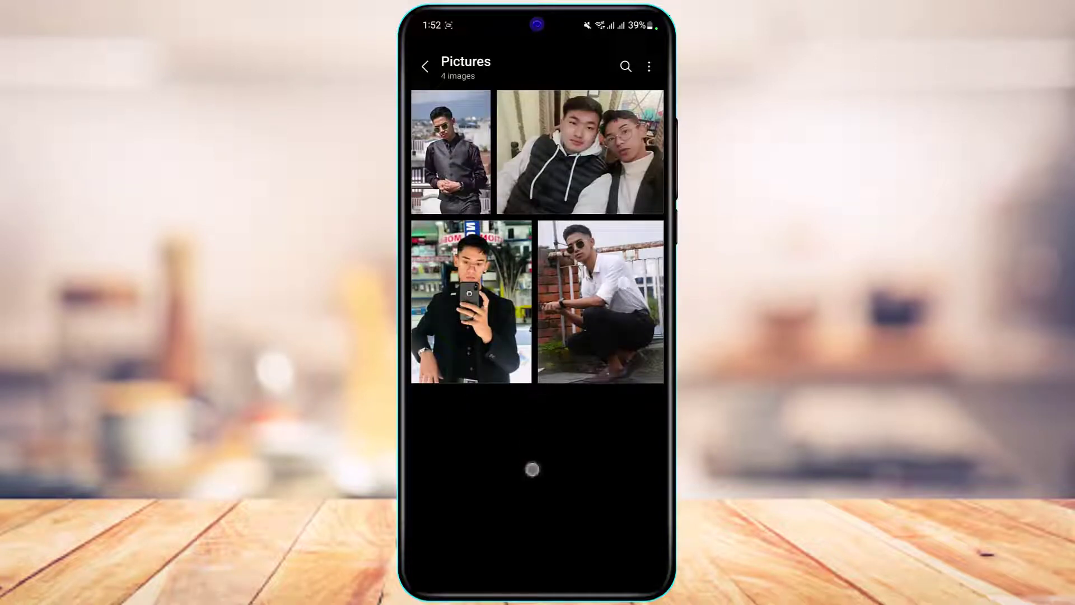
pyautogui.scroll(-2, 526, 398)
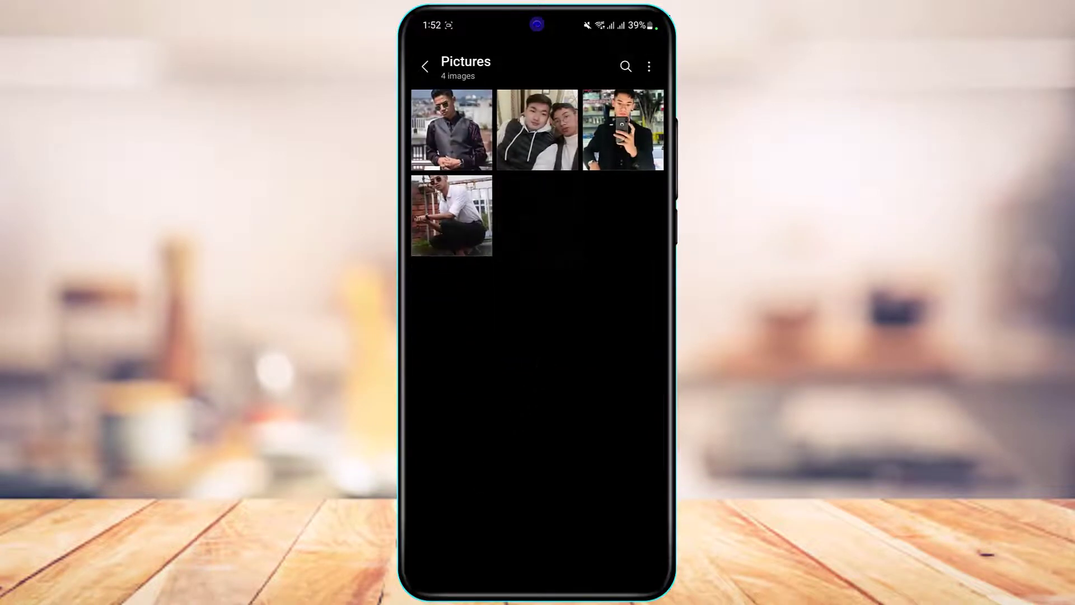
pyautogui.scroll(2, 502, 329)
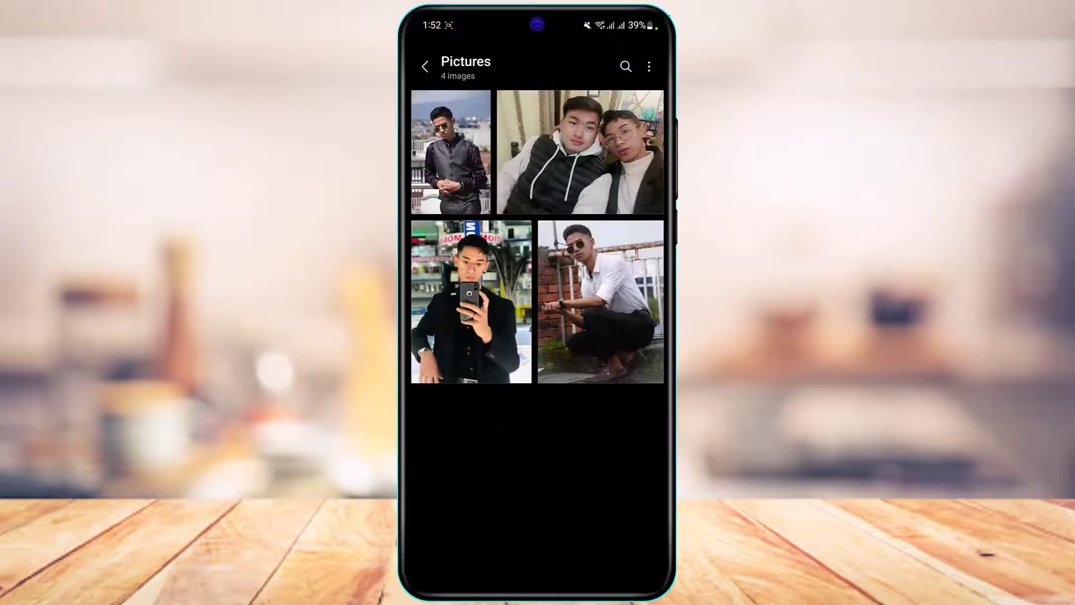
# Step: Swipe up from the bottom edge to leave the Gallery for the home screen
pyautogui.moveTo(538, 588); pyautogui.dragTo(538, 379)
pyautogui.moveTo(538, 588); pyautogui.dragTo(538, 378)
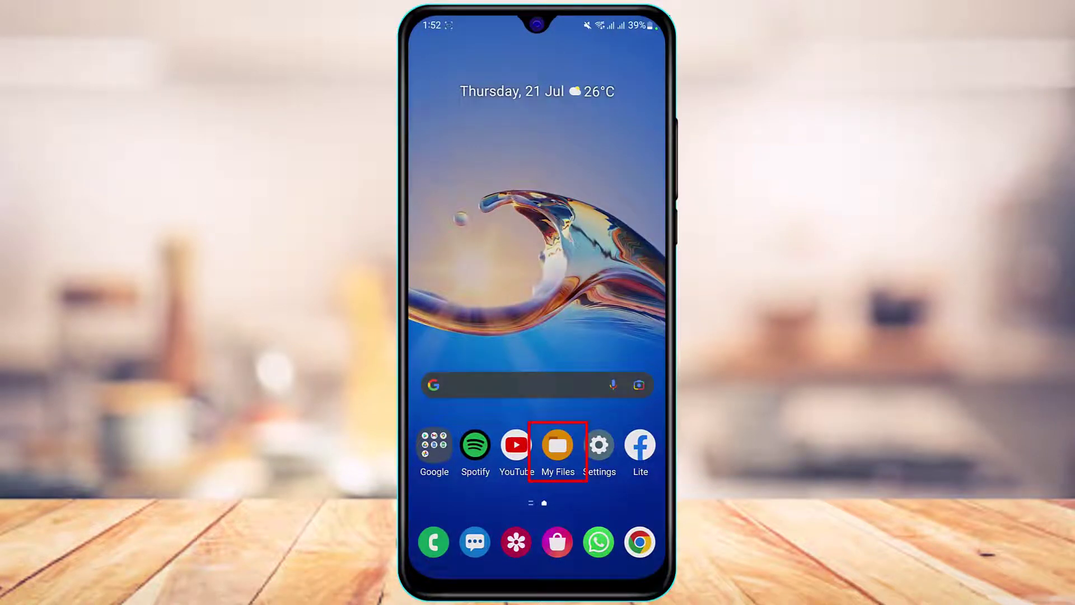
# Step: Launch My Files, briefly open Internal storage, then return to the main page
pyautogui.click(558, 447)
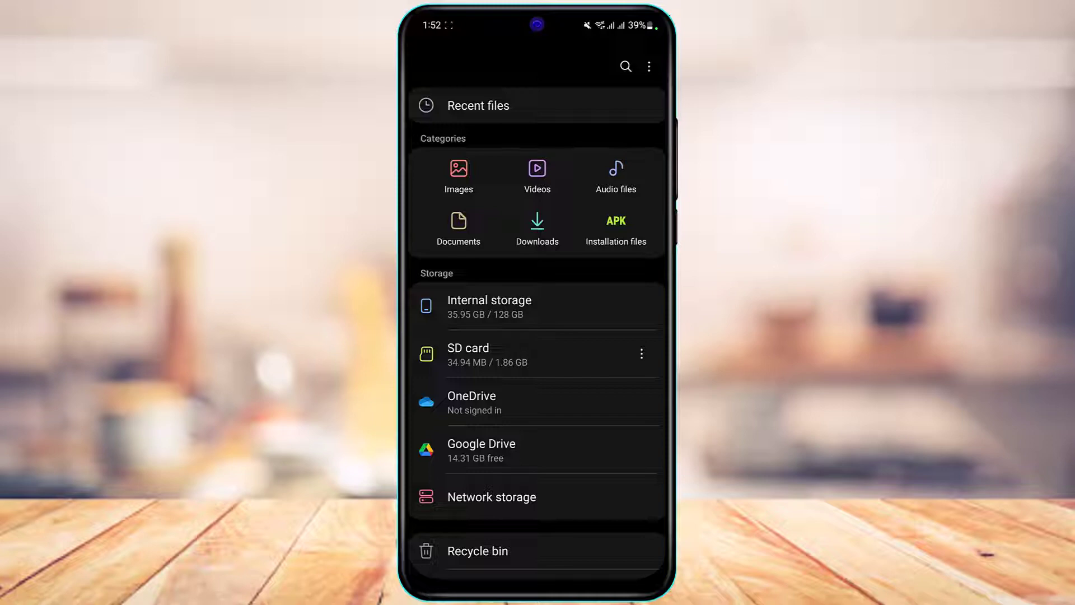
pyautogui.moveTo(512, 308); pyautogui.dragTo(539, 324)
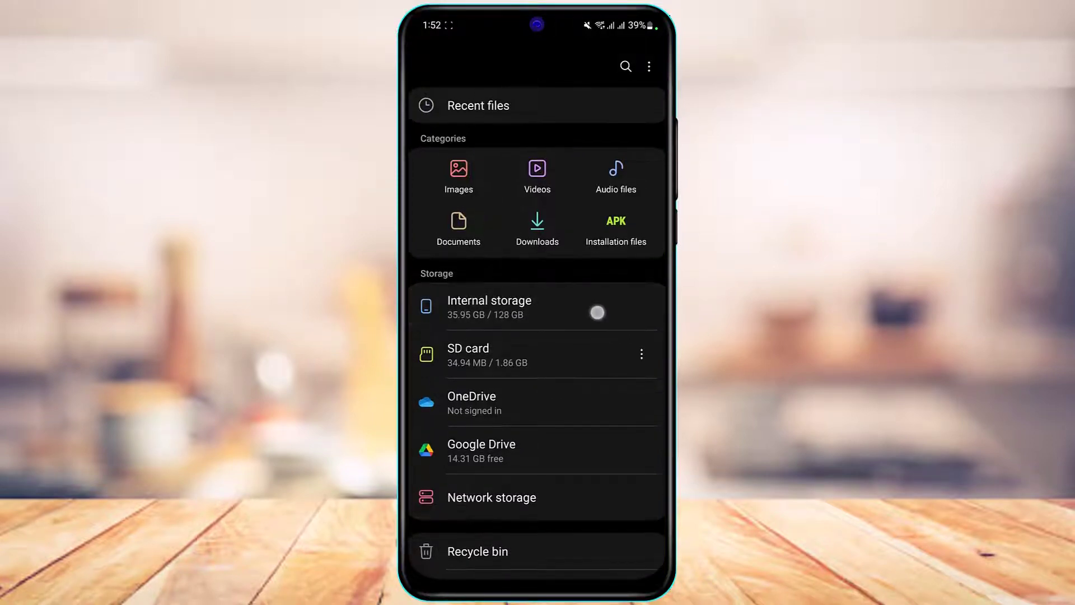
pyautogui.click(602, 315)
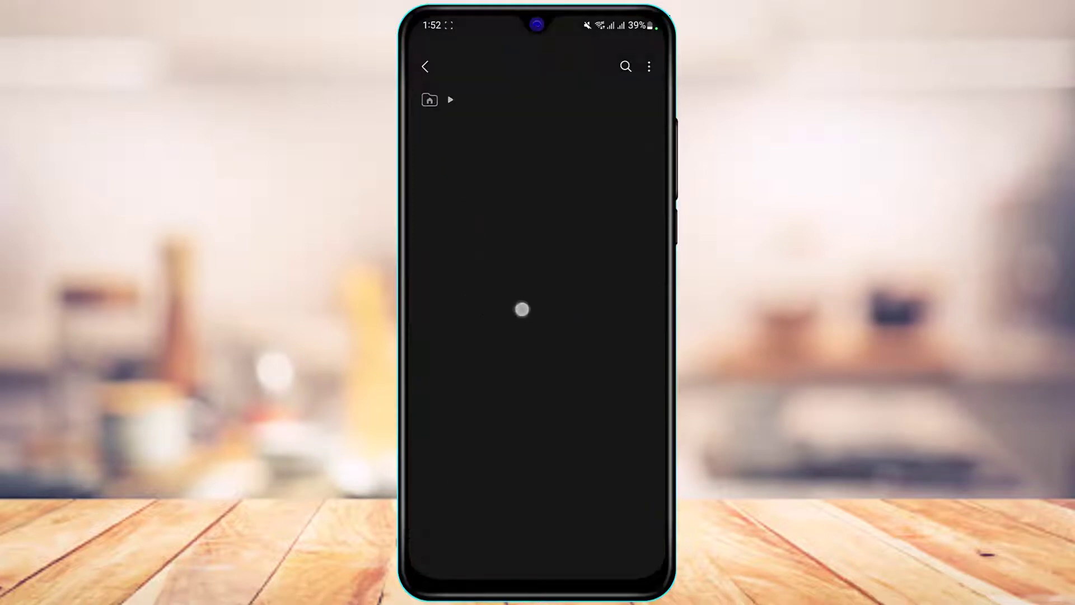
pyautogui.moveTo(669, 328); pyautogui.dragTo(600, 353)
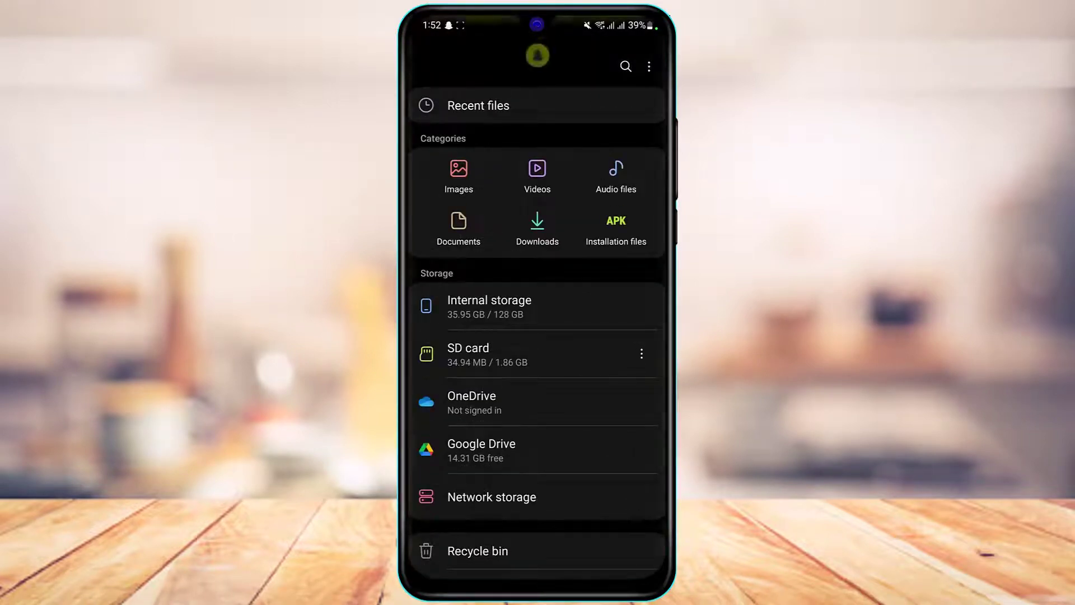
pyautogui.click(562, 357)
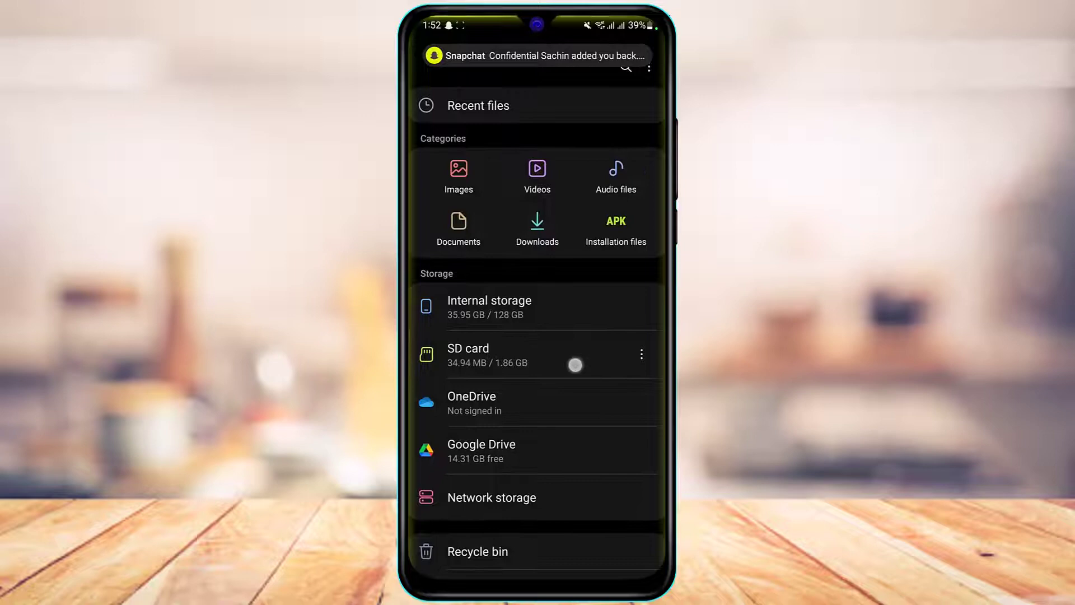
pyautogui.moveTo(562, 357); pyautogui.dragTo(619, 360)
pyautogui.click(569, 355)
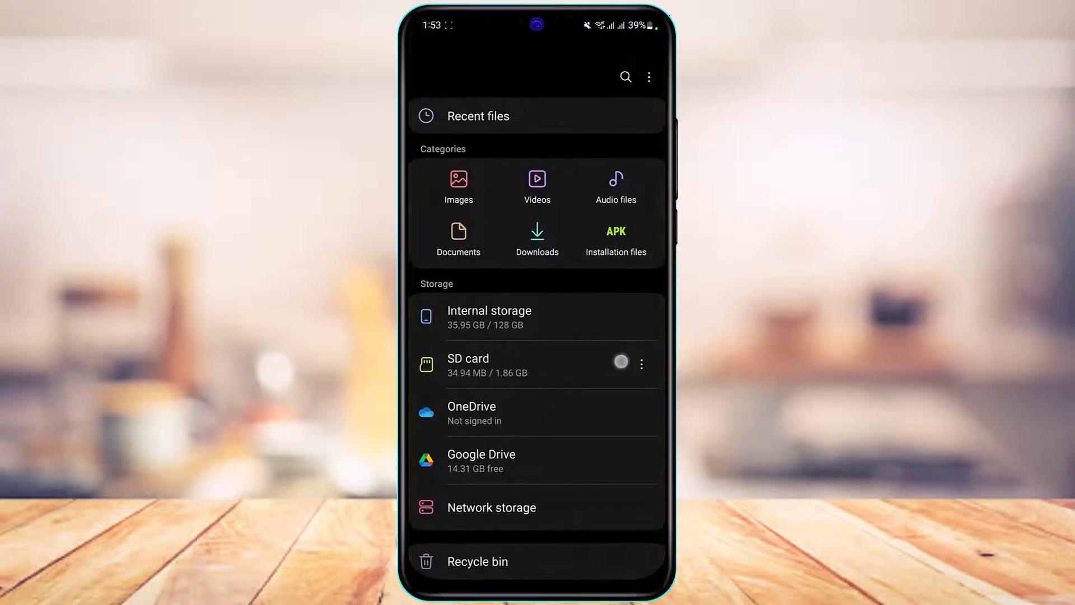
# Step: Select all four photos in Internal storage > Pictures and choose Move
pyautogui.click(559, 314)
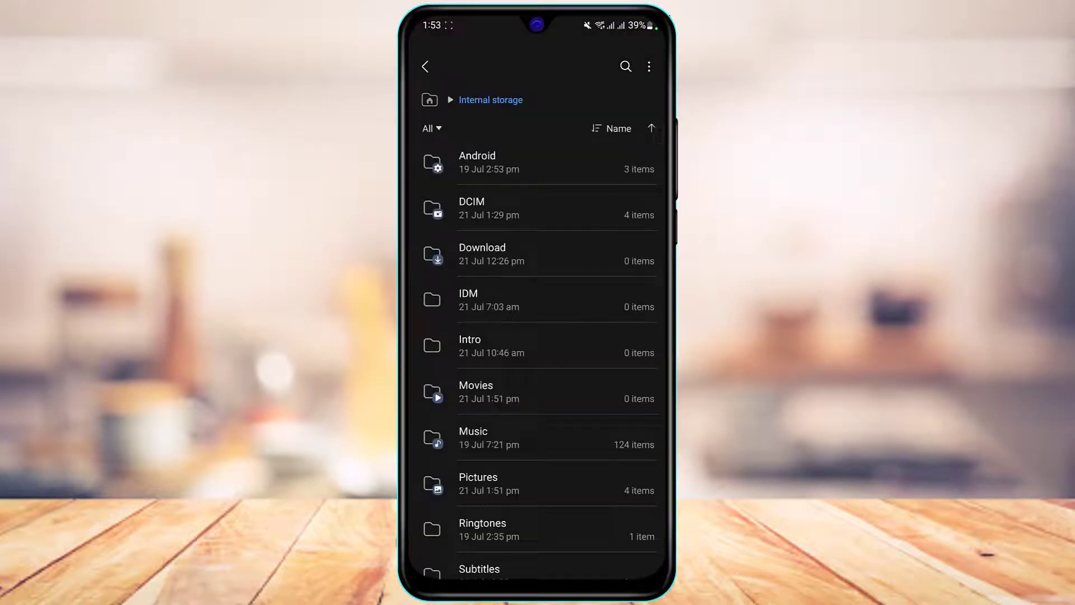
pyautogui.moveTo(547, 475)
pyautogui.mouseDown()
pyautogui.moveTo(547, 366)
pyautogui.moveTo(532, 376)
pyautogui.mouseUp()
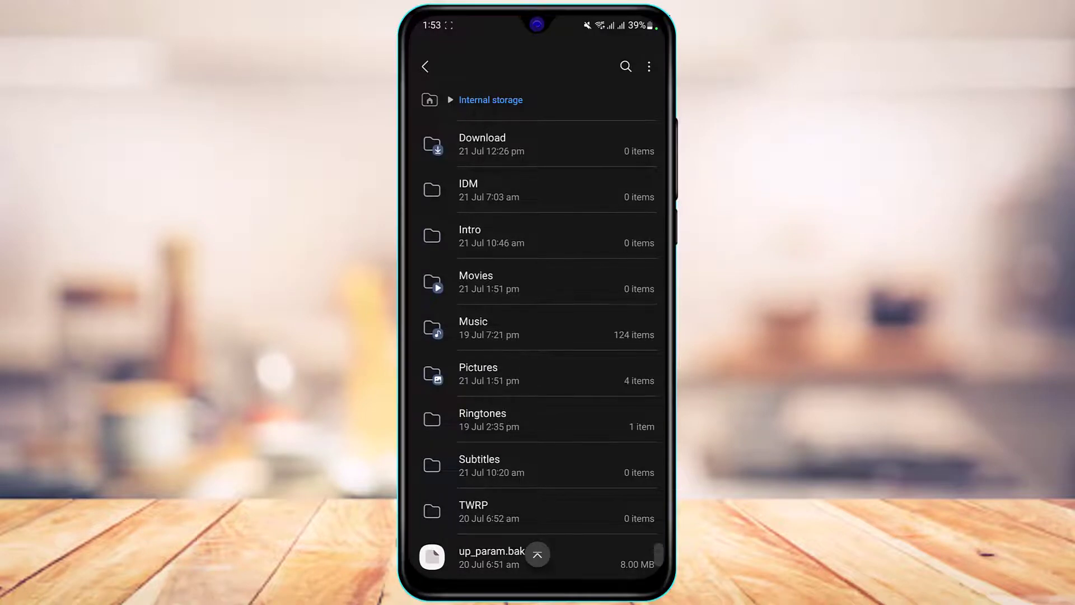
pyautogui.click(538, 374)
pyautogui.click(588, 168)
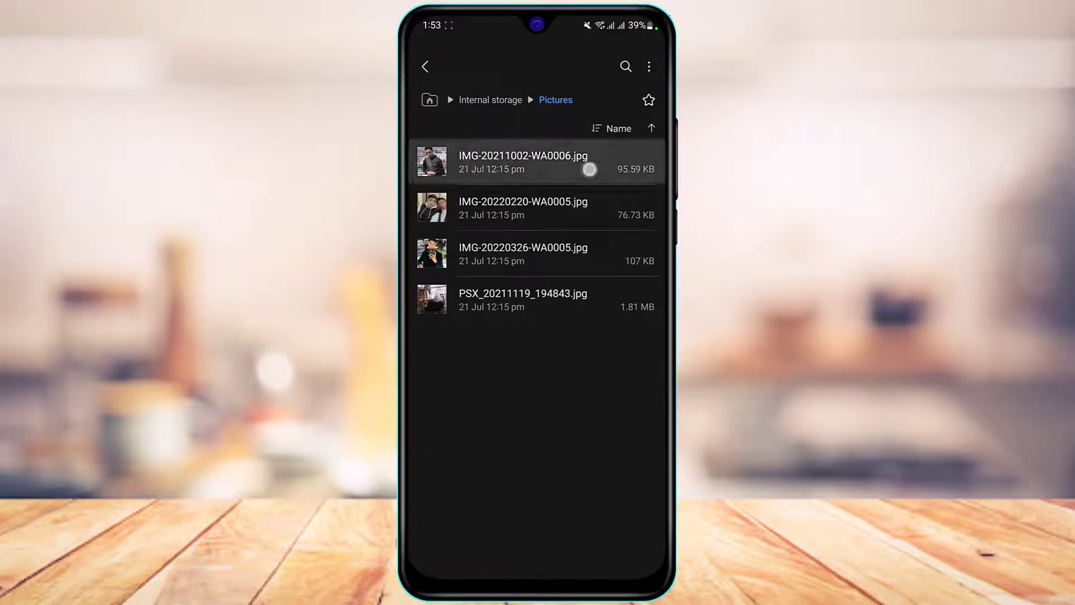
pyautogui.click(556, 211)
pyautogui.click(559, 268)
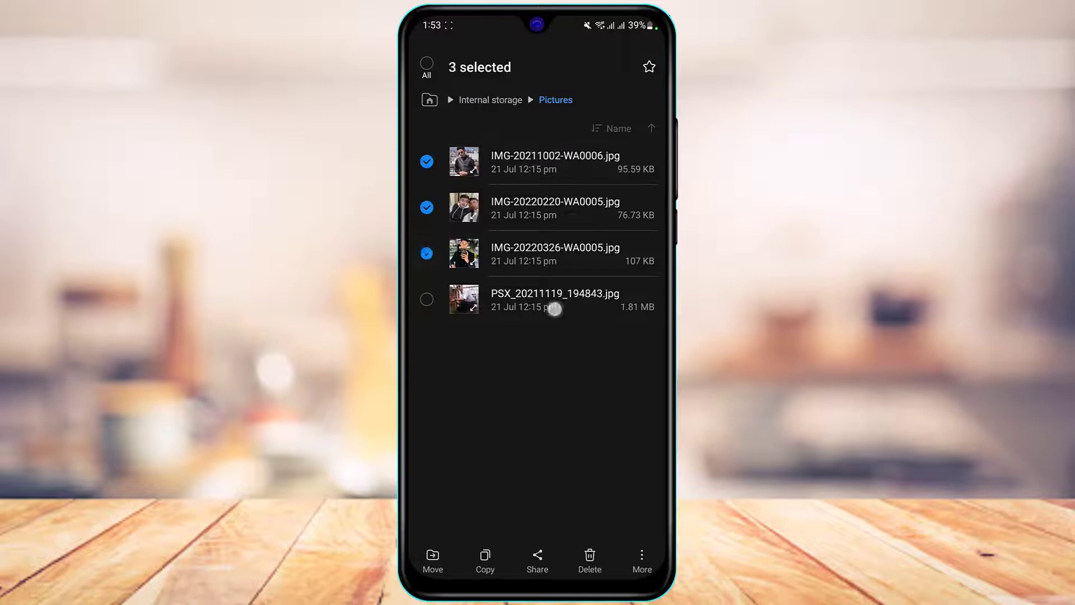
pyautogui.click(555, 304)
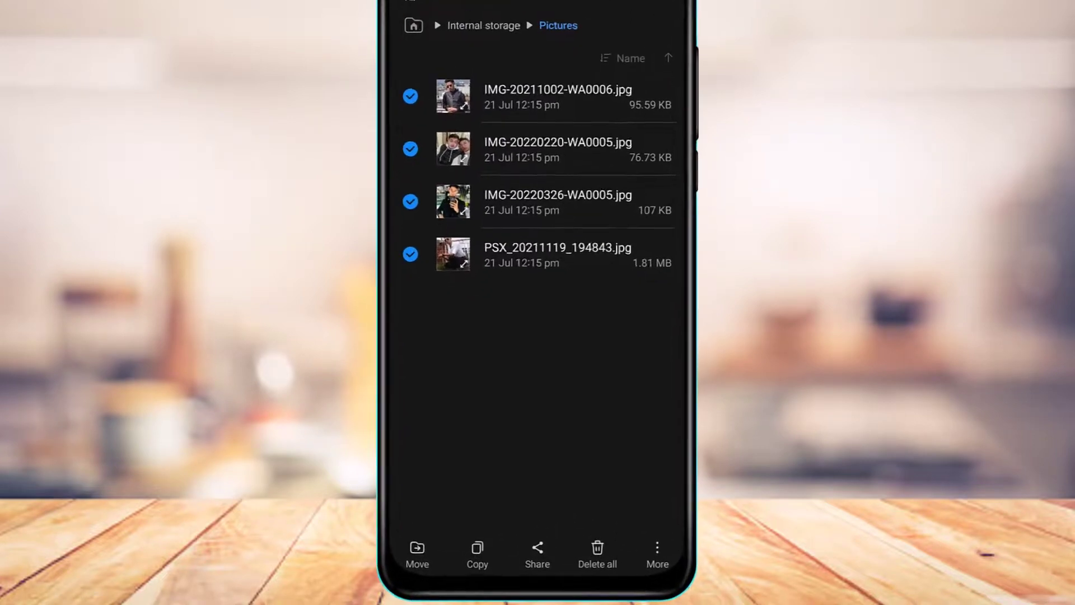
pyautogui.click(417, 547)
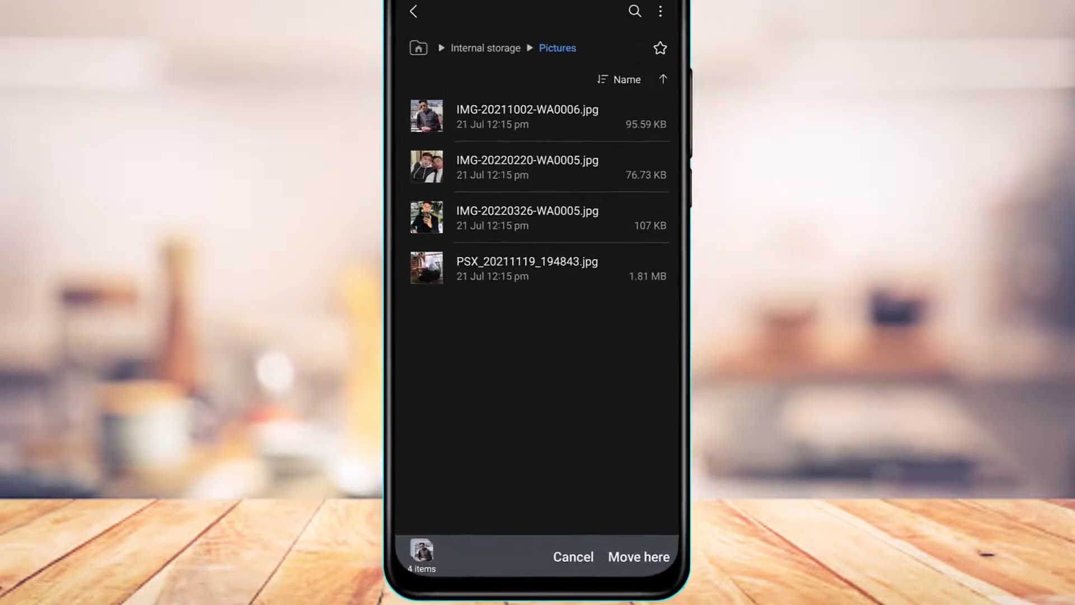
# Step: Go from the main page to the SD card's Pictures folder as the destination
pyautogui.click(429, 100)
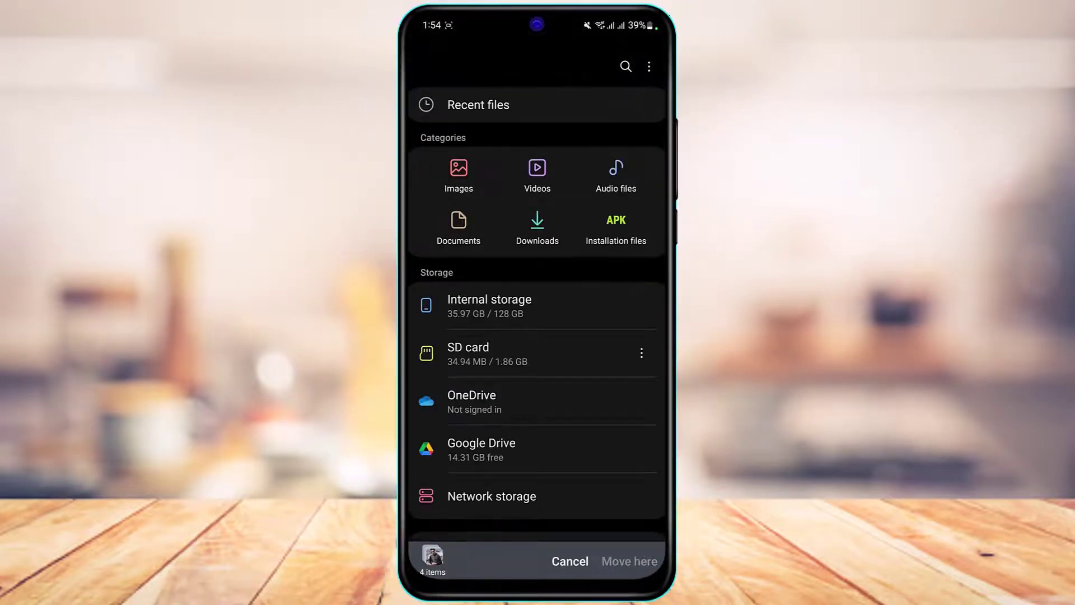
pyautogui.scroll(-2, 603, 348)
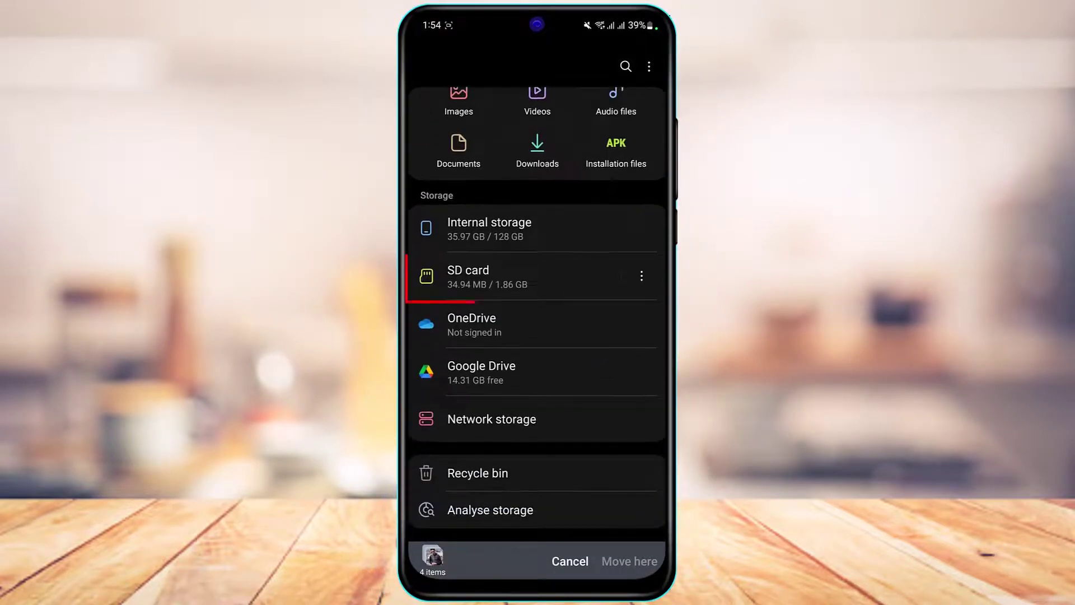
pyautogui.click(567, 281)
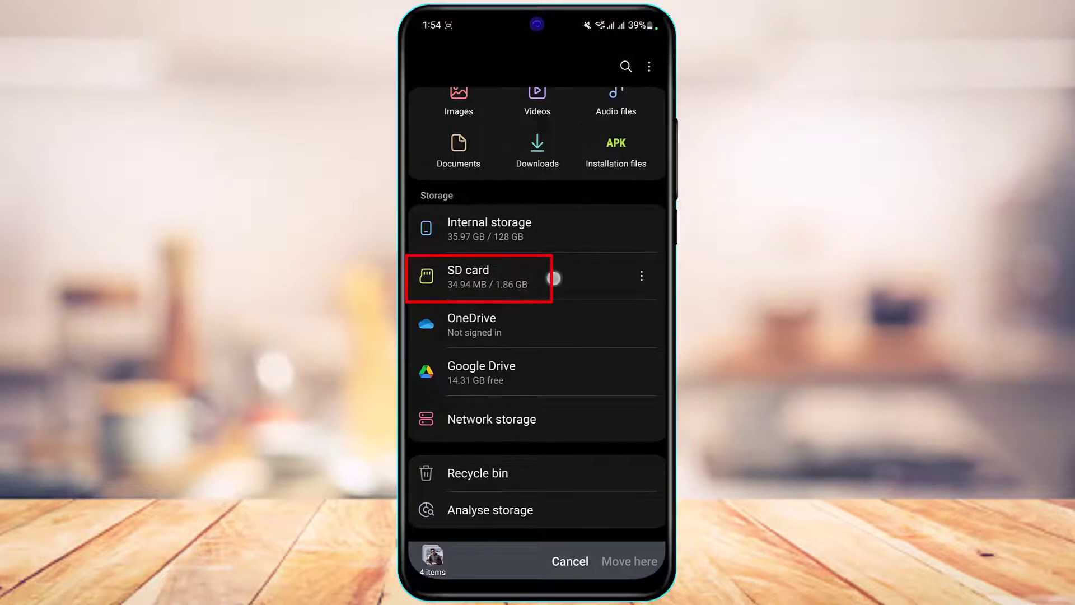
pyautogui.click(560, 279)
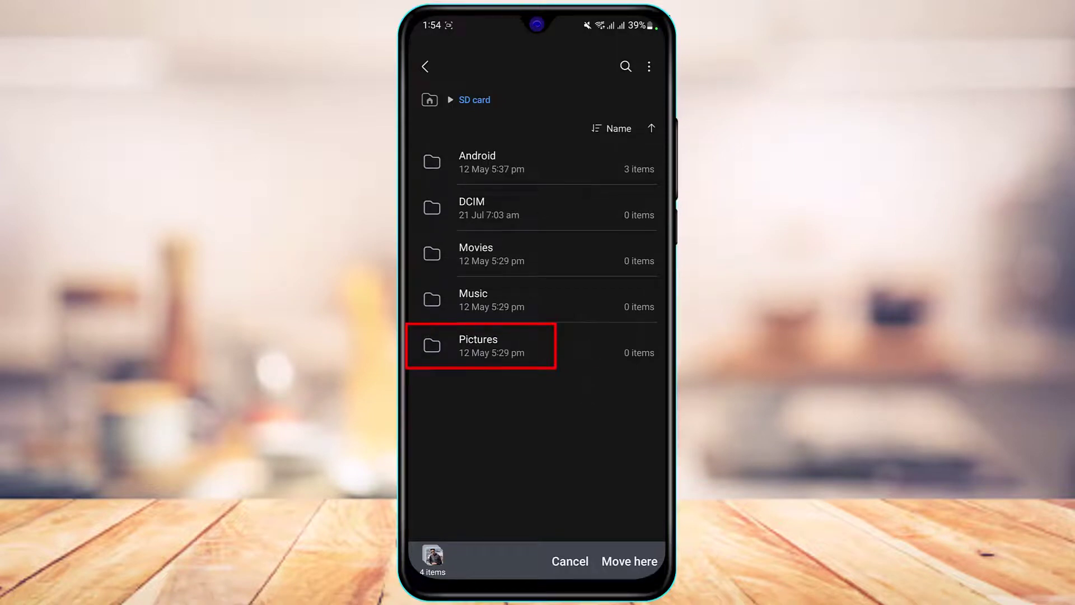
pyautogui.click(541, 346)
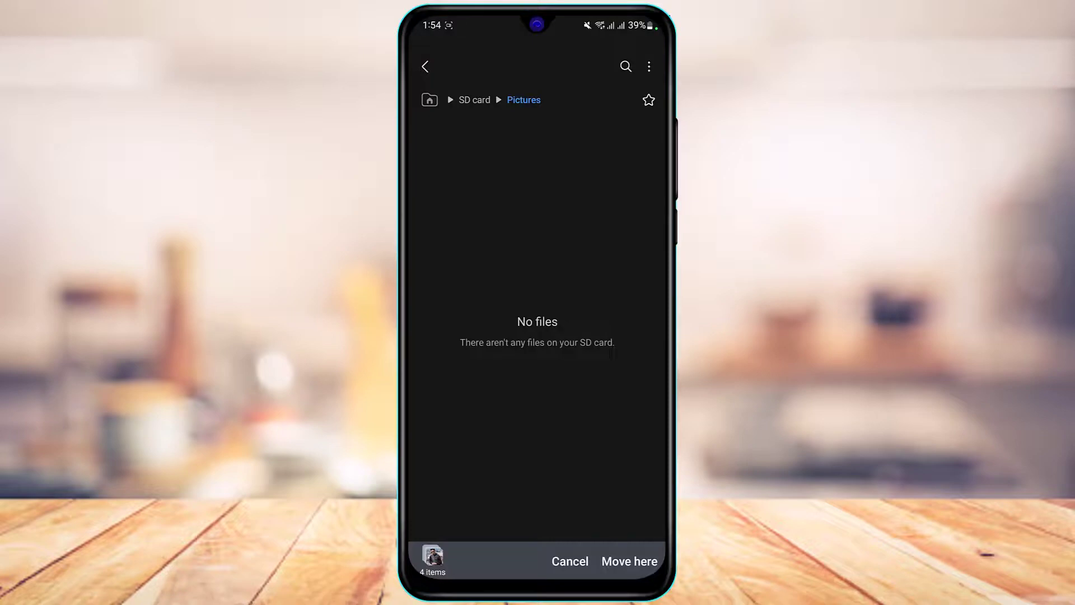
# Step: Move the photos into SD card > Pictures, then reopen that folder to check them
pyautogui.click(629, 561)
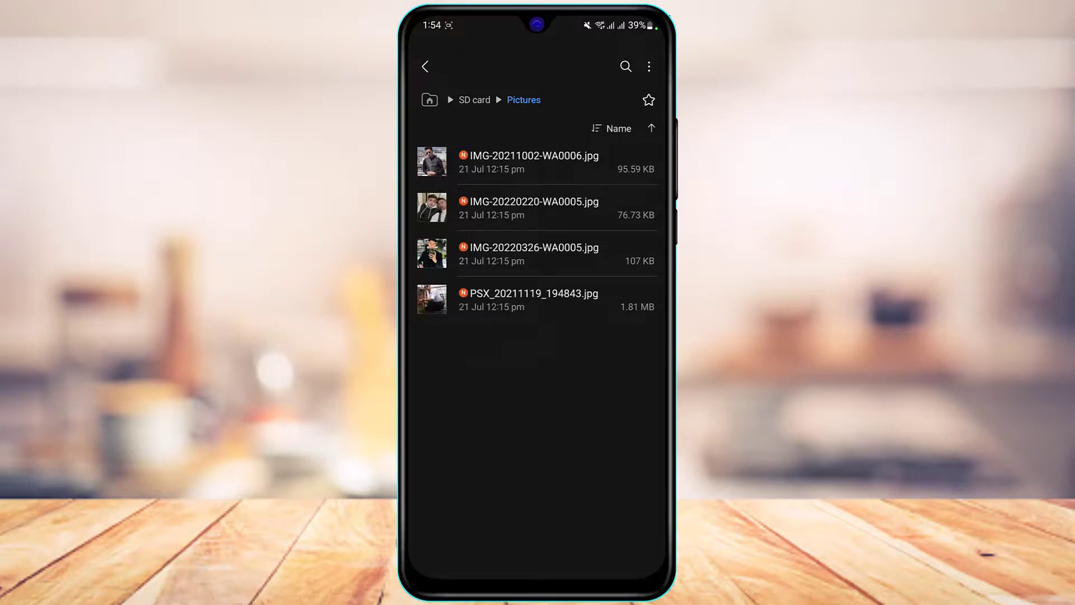
pyautogui.click(475, 100)
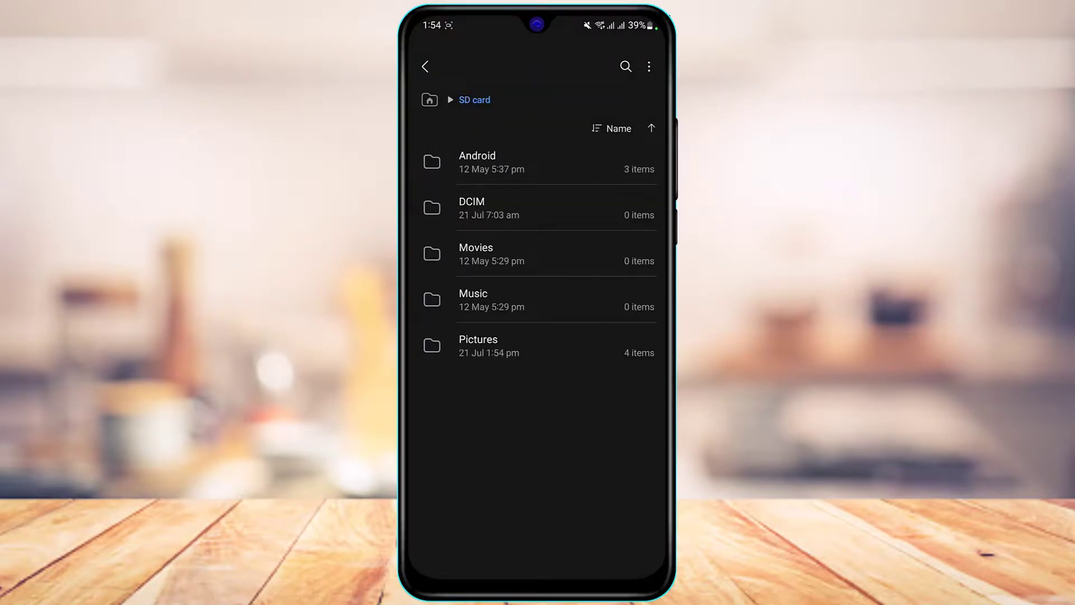
pyautogui.click(430, 103)
pyautogui.click(533, 353)
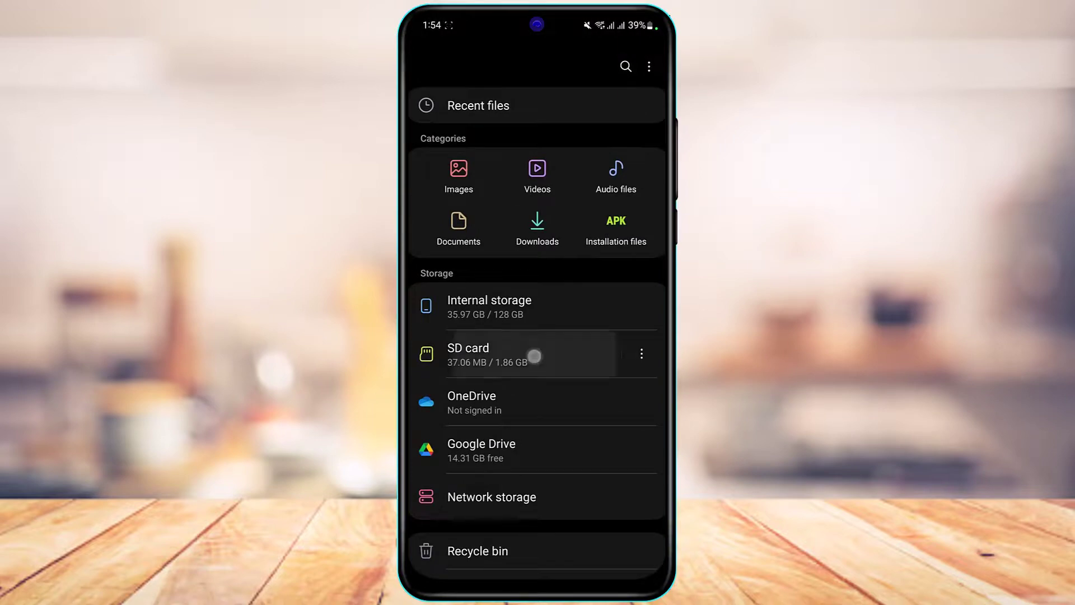
pyautogui.click(529, 349)
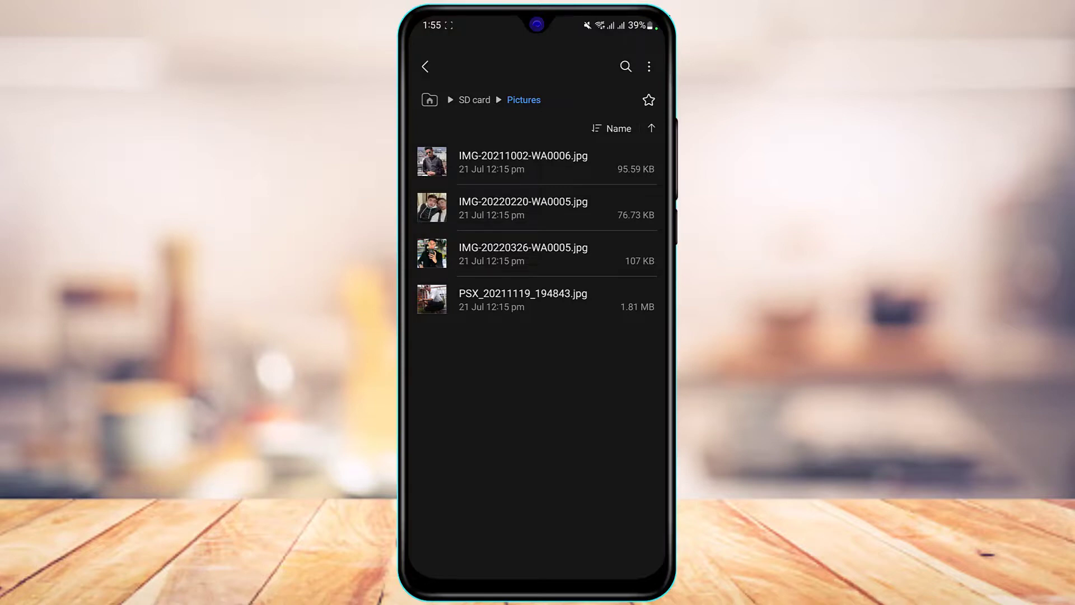
pyautogui.click(425, 67)
# Step: Back out to the main page, go home, and swipe My Files away in Recents
pyautogui.click(425, 66)
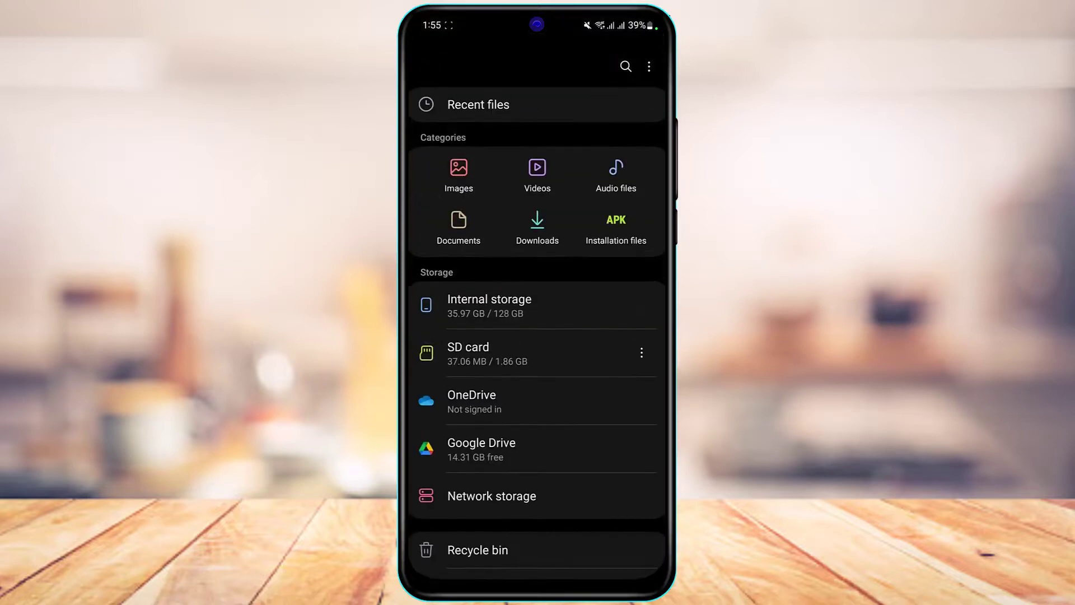
pyautogui.scroll(3, 538, 253)
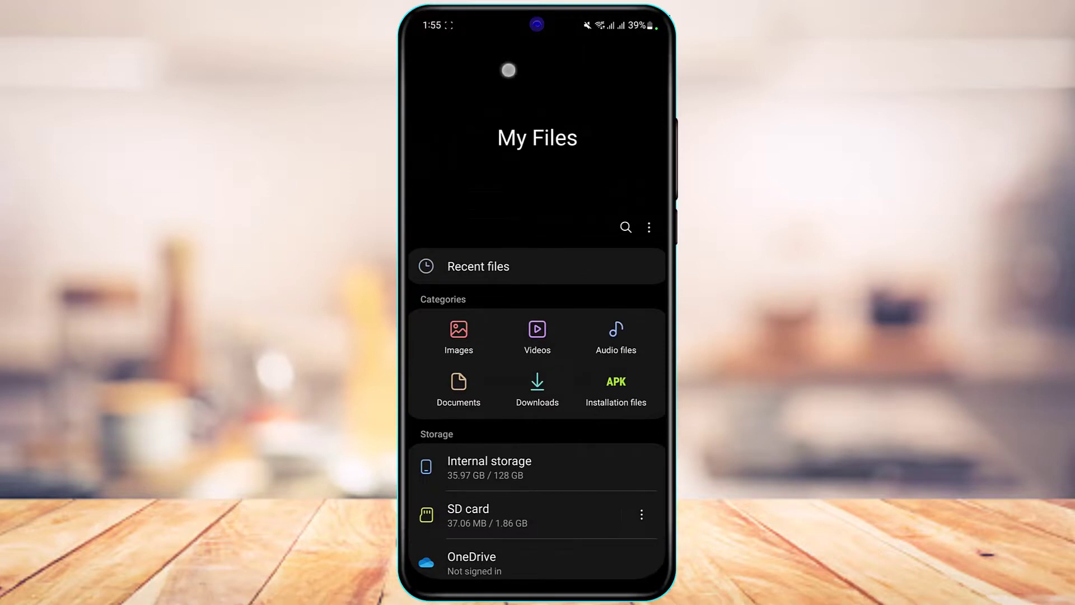
pyautogui.scroll(-3, 538, 336)
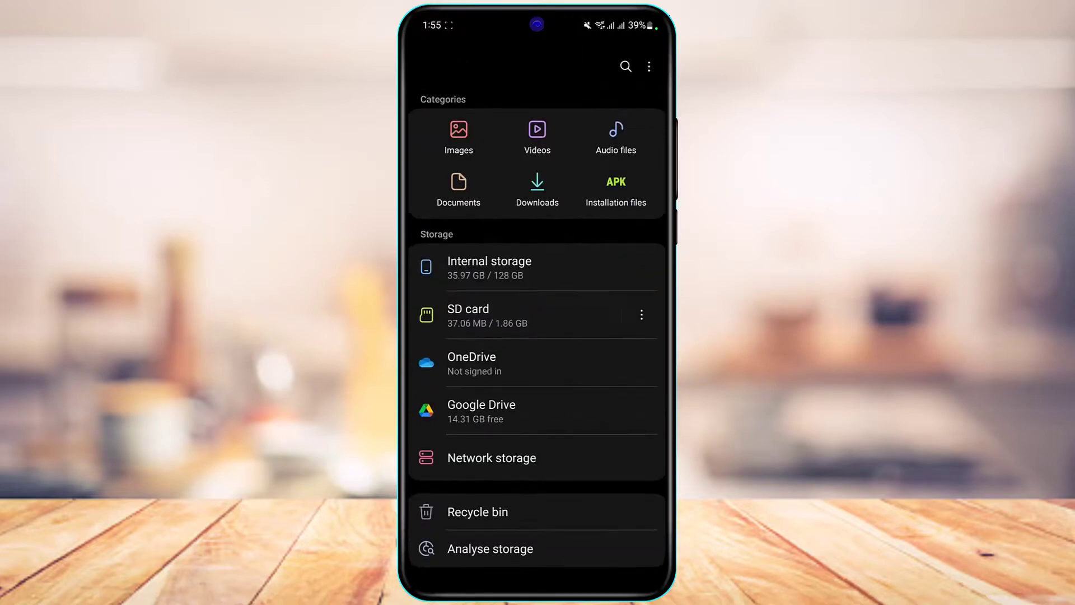
pyautogui.moveTo(538, 580); pyautogui.dragTo(551, 504)
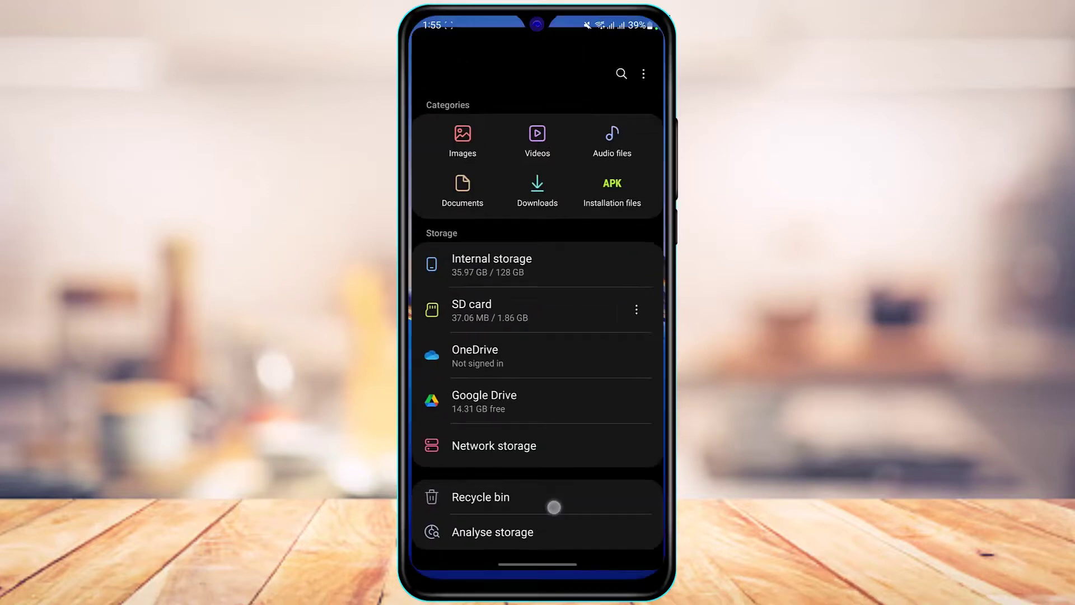
pyautogui.moveTo(538, 580); pyautogui.dragTo(537, 420)
pyautogui.moveTo(538, 278); pyautogui.dragTo(538, 50)
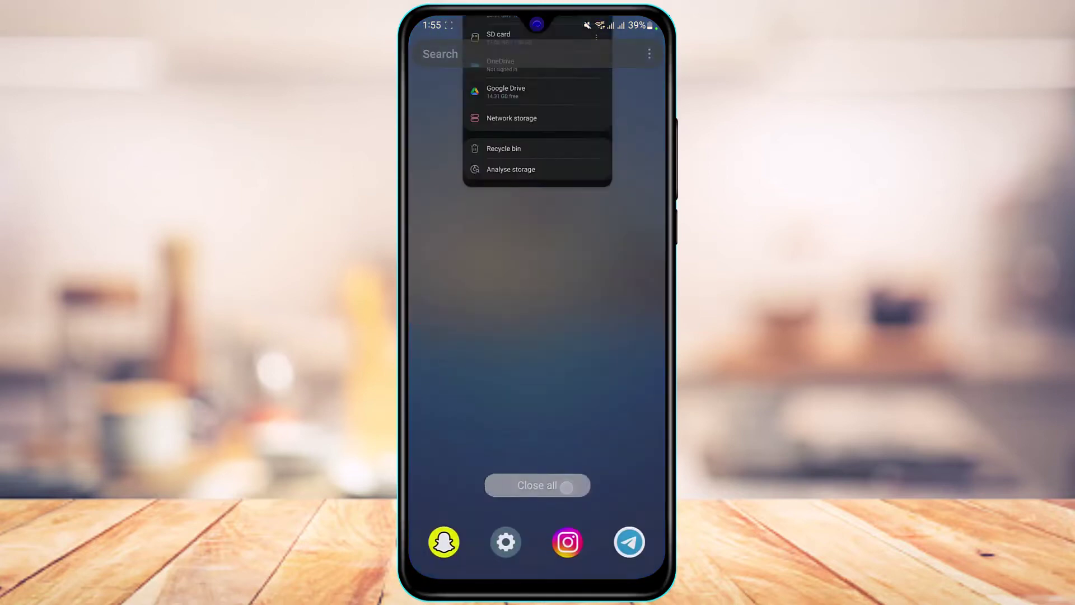